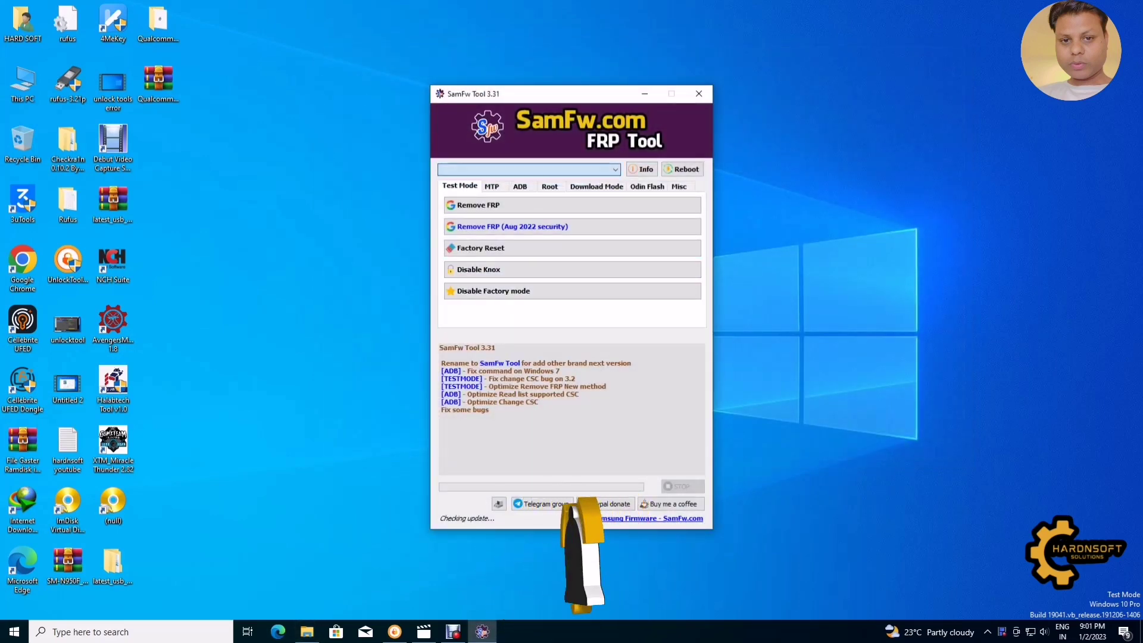
Step: Open Device Manager from SamFw Tool
click(499, 504)
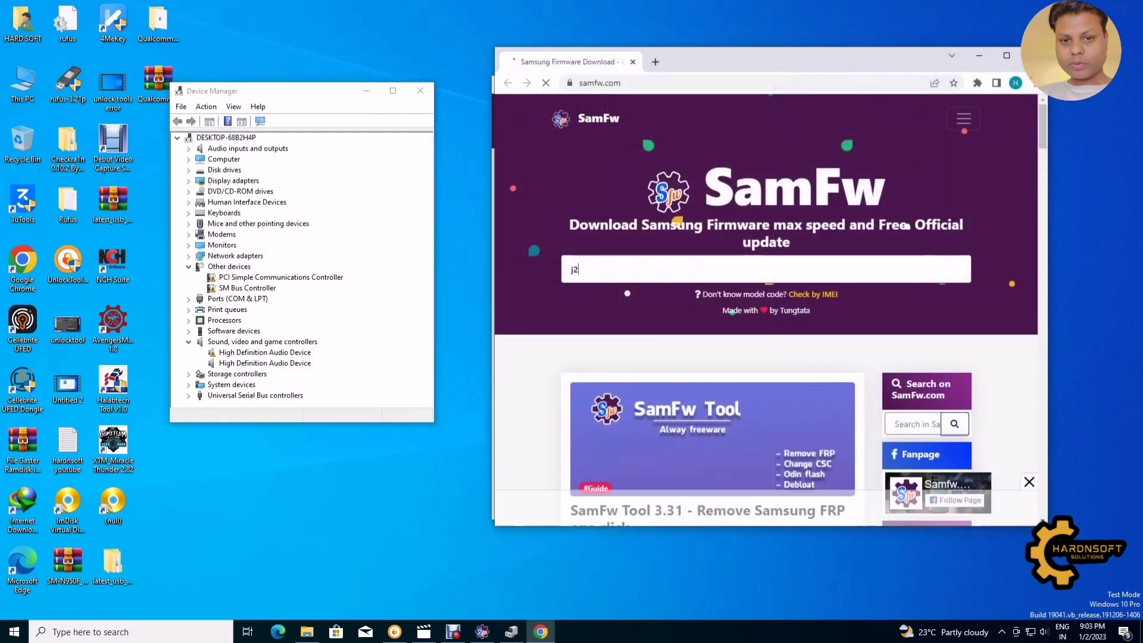
Step: Search samfw.com for model j200f and open the SM-J200F / Galaxy J2 firmware page
text(j200)
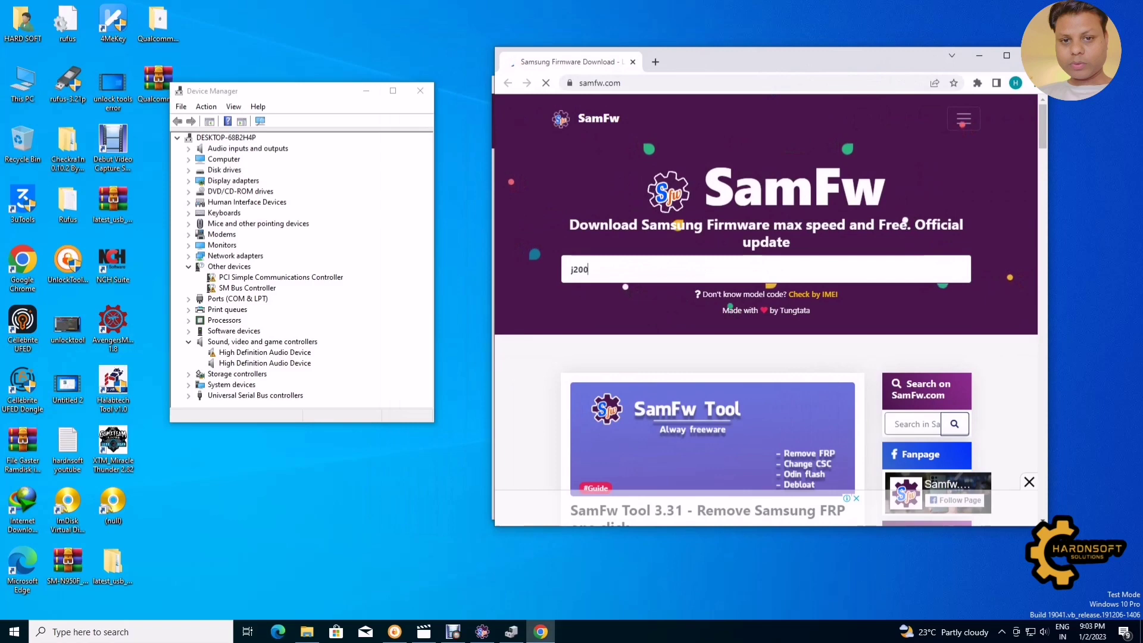
text(f)
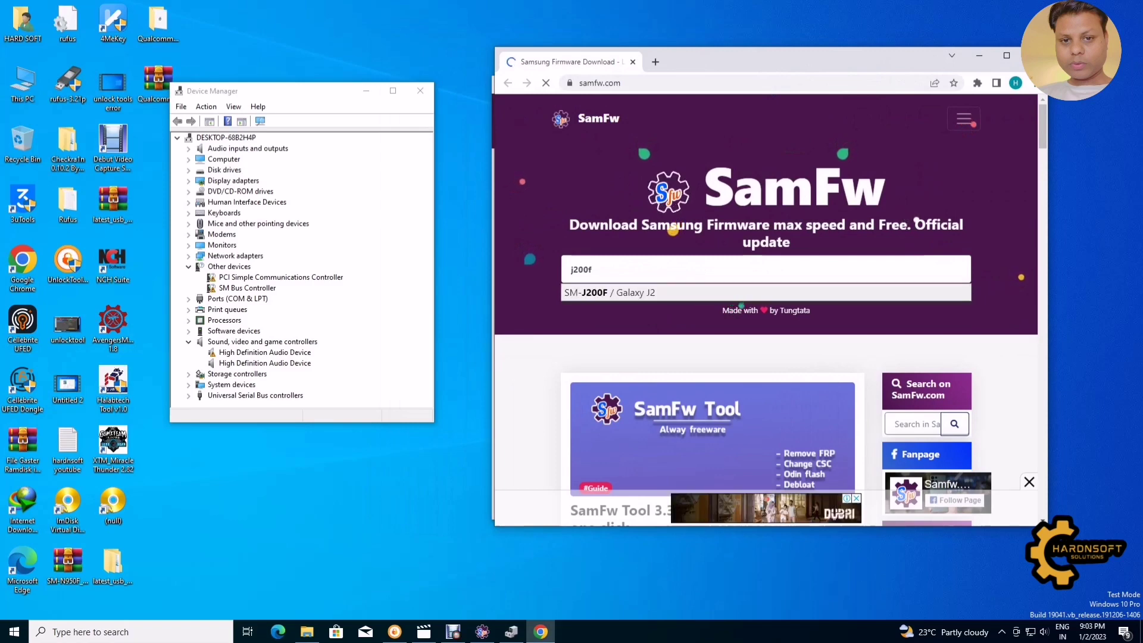
key(Return)
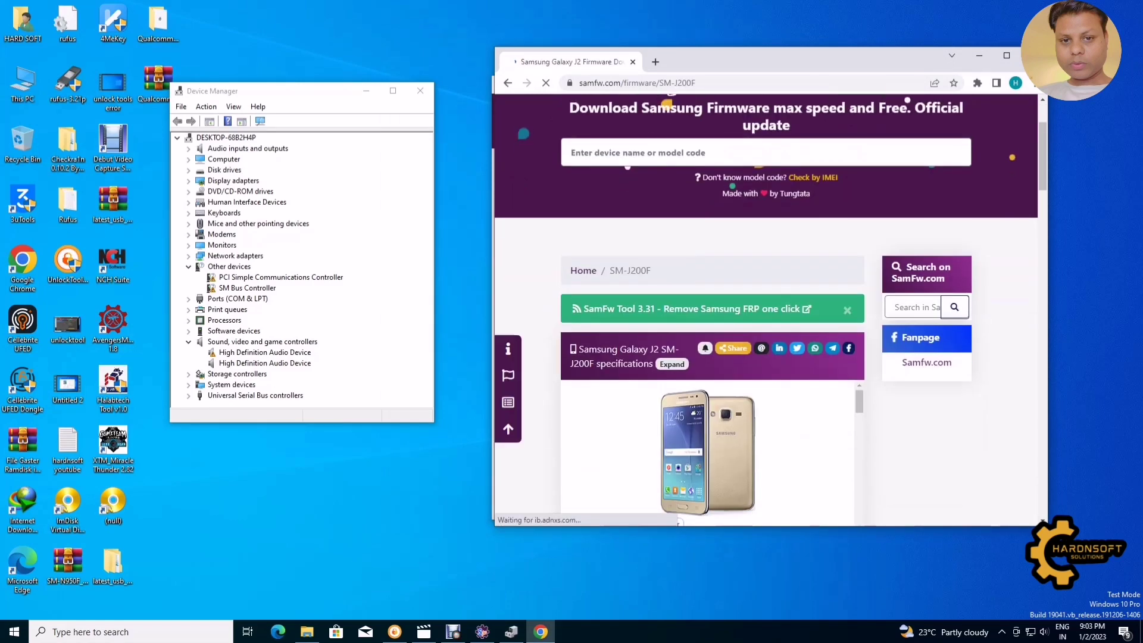
Step: Open the SM-J200F firmware list for the United Arab Emirates region (XSG), leaving the binary revision filter at all
scroll(678, 522, down, 3)
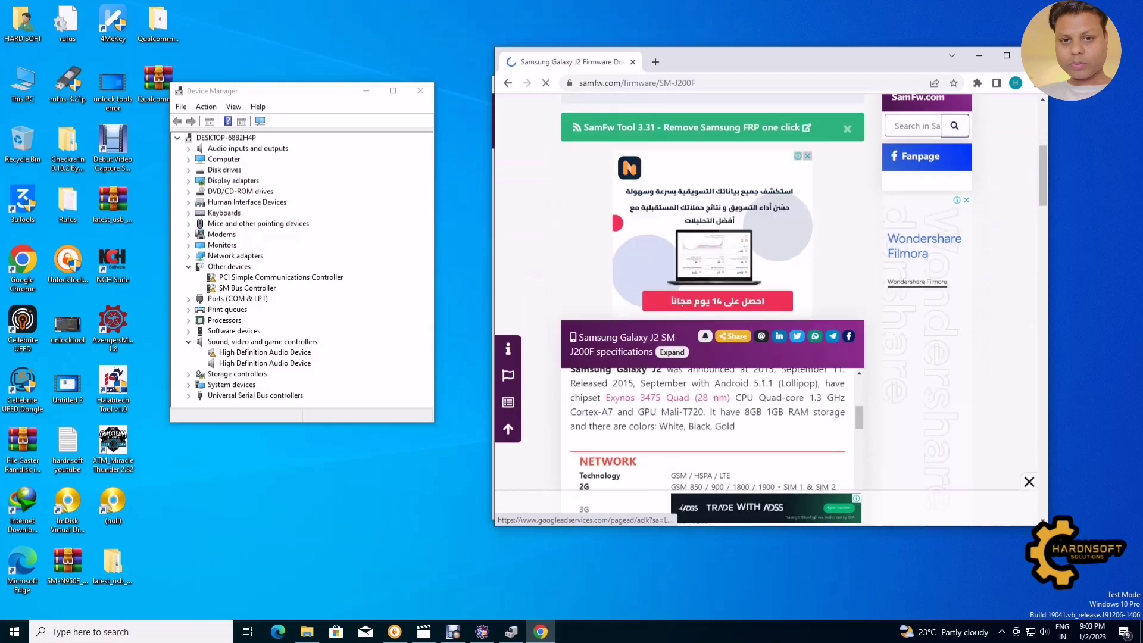
scroll(712, 310, down, 10)
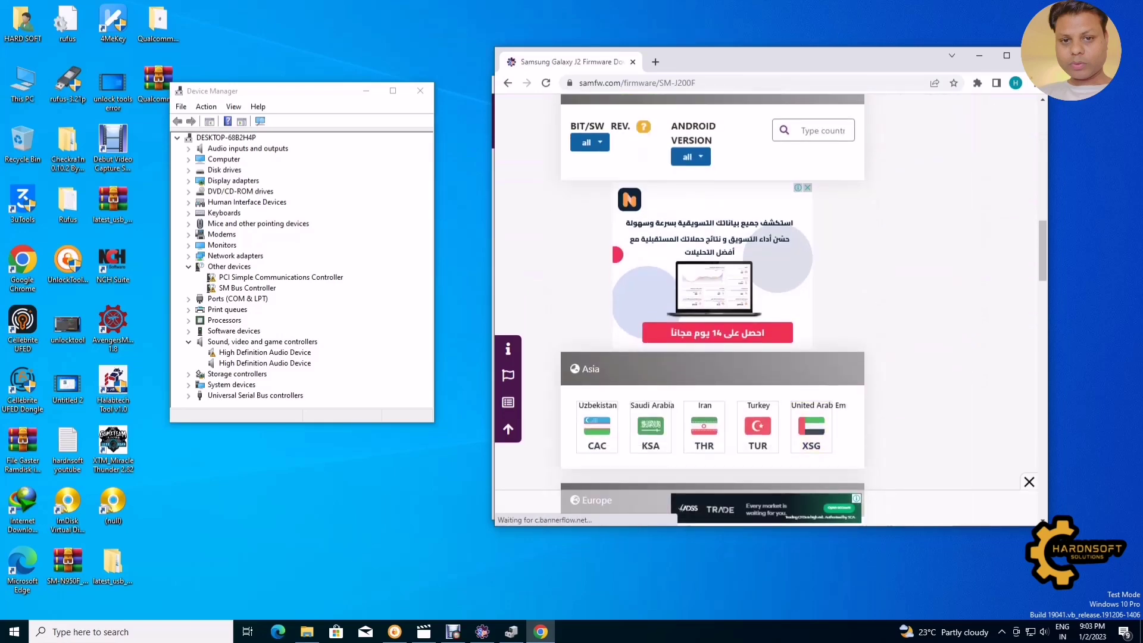
click(590, 142)
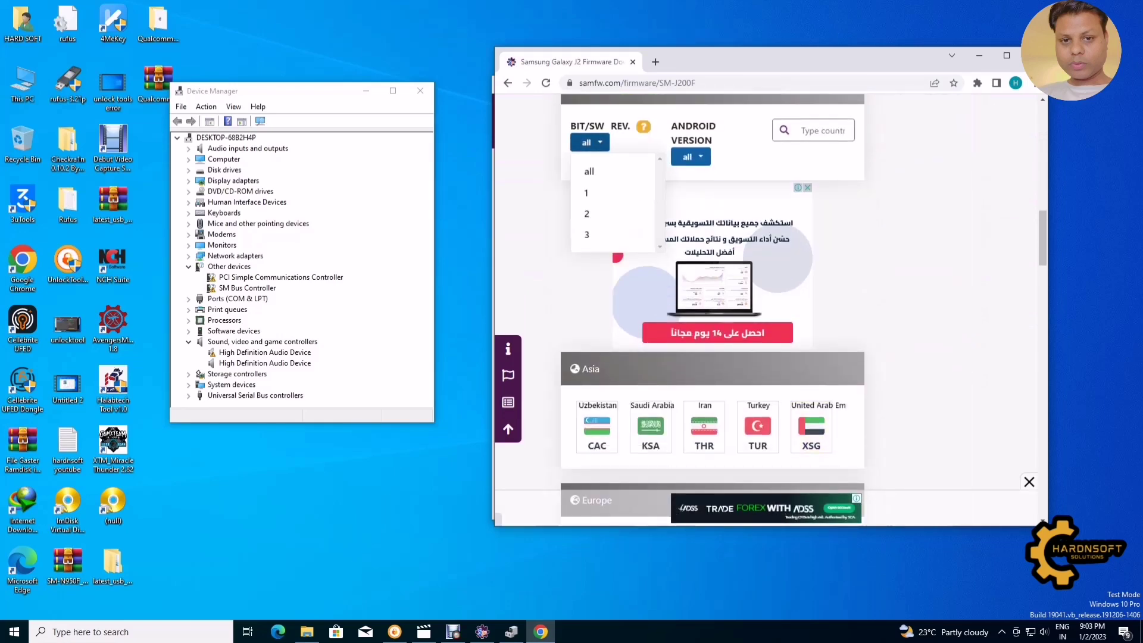
click(589, 142)
scroll(712, 310, down, 1)
scroll(712, 310, down, 2)
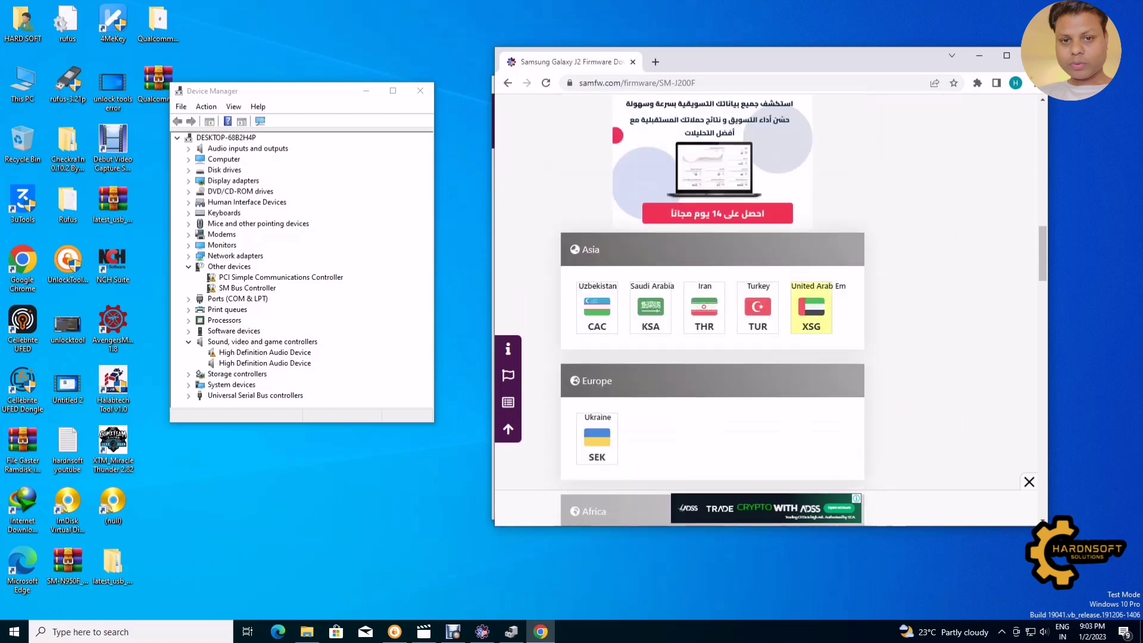
click(811, 309)
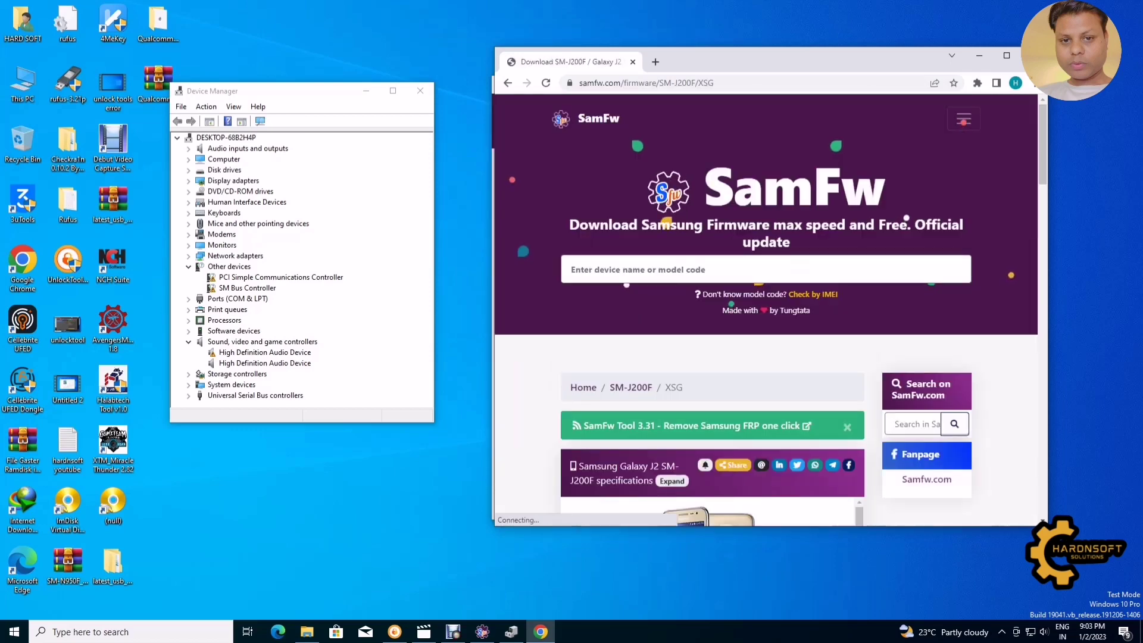
Step: Open the J200FXXS3ARI1 full-files firmware, binary 3, from the XSG firmware list
scroll(712, 310, down, 3)
scroll(712, 309, down, 8)
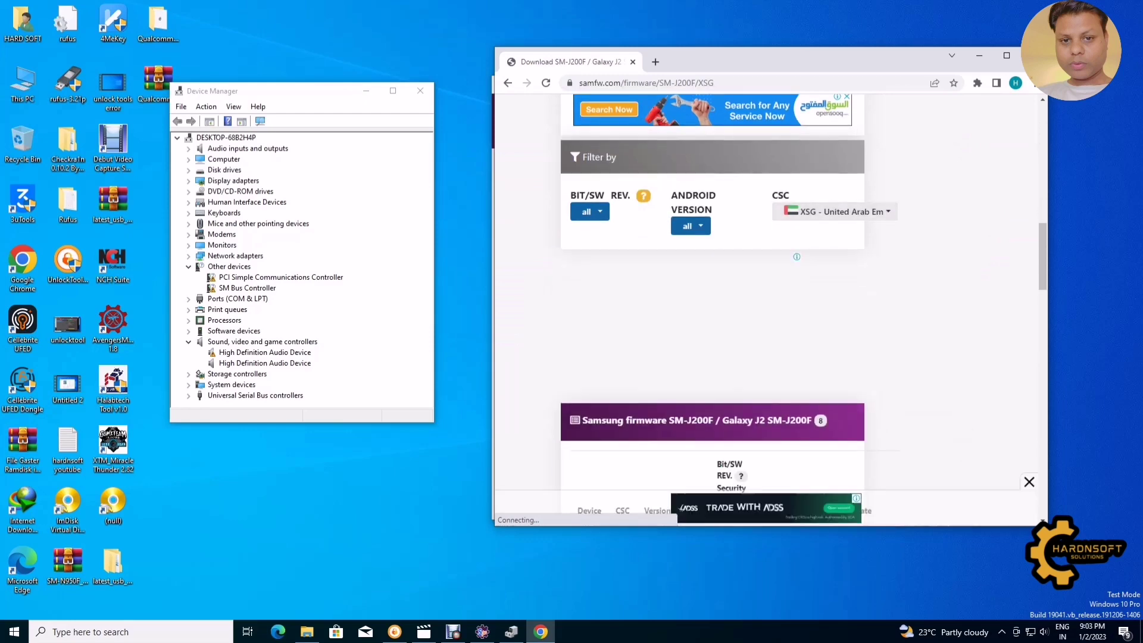
scroll(712, 310, down, 1)
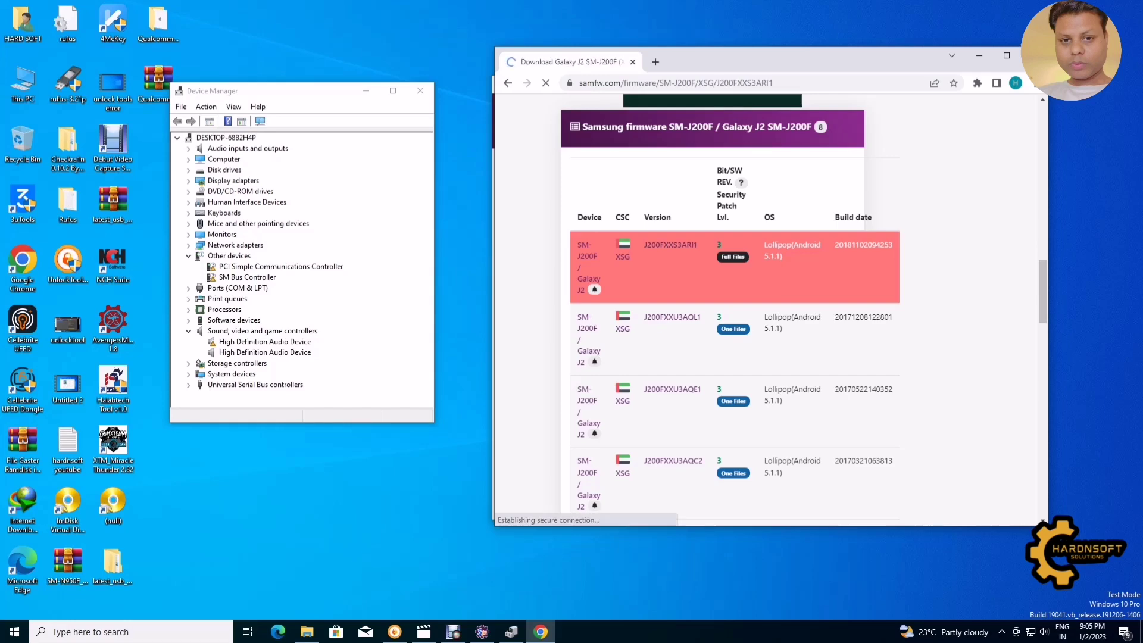
Step: Start downloading the J200FXXS3ARI1 firmware from the SamFw server and dismiss the website's download feedback pop-up
scroll(768, 309, down, 2)
scroll(768, 310, down, 10)
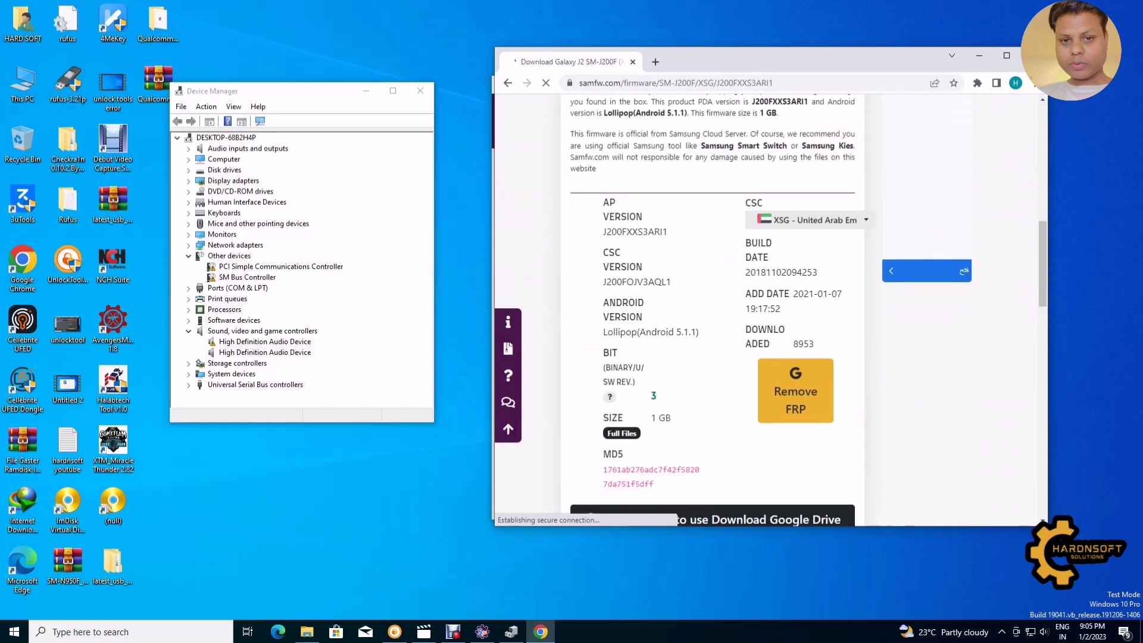
scroll(712, 310, down, 4)
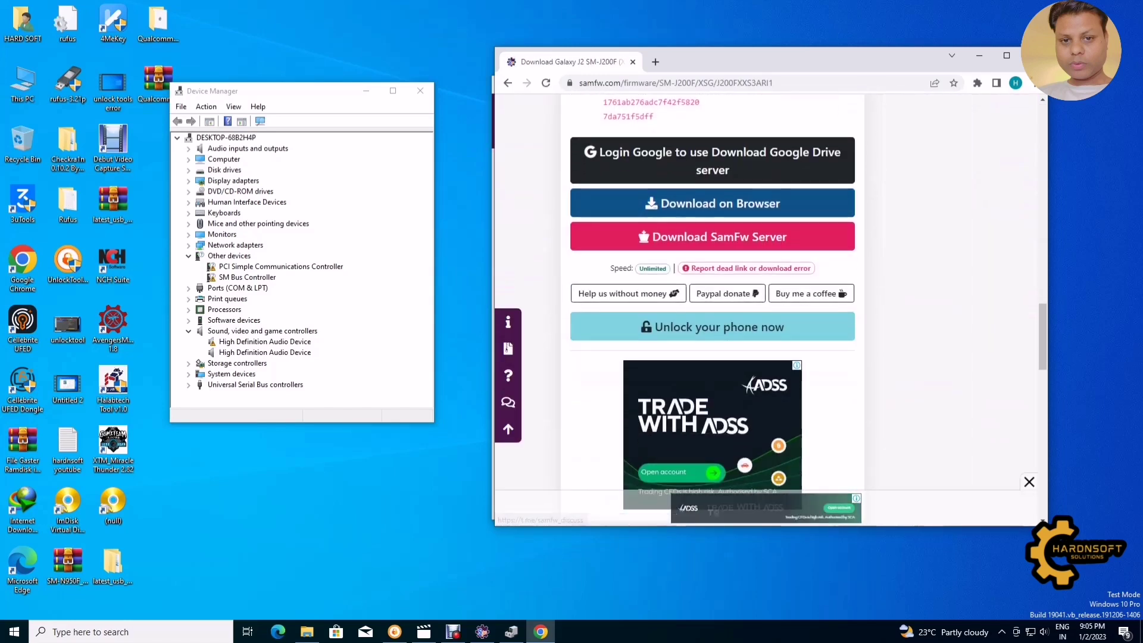
click(712, 236)
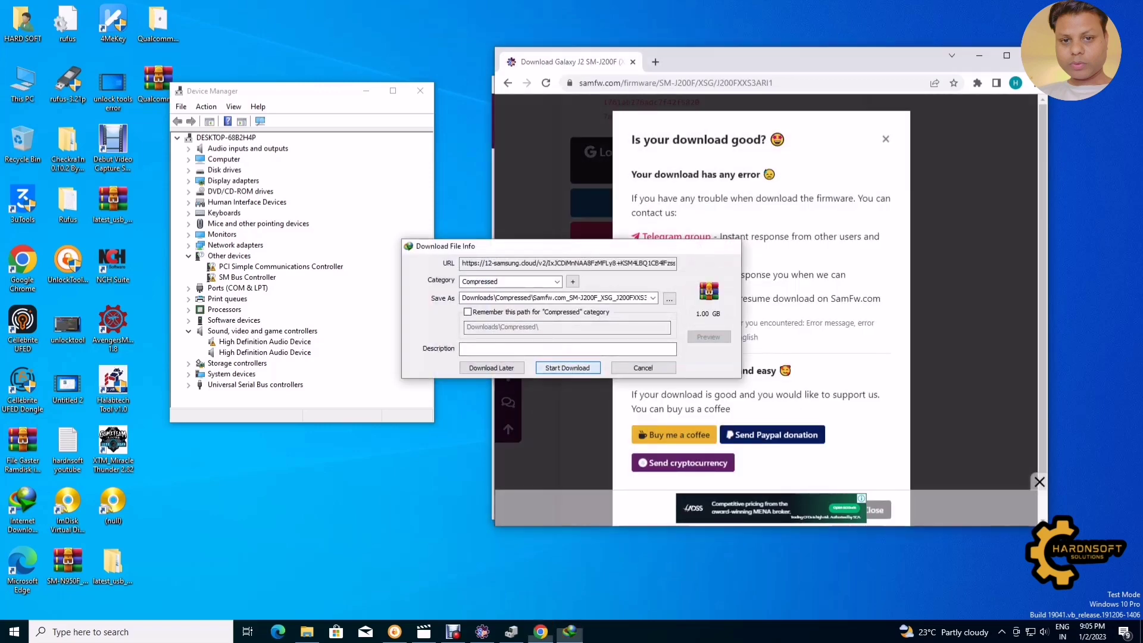
key(Return)
click(886, 139)
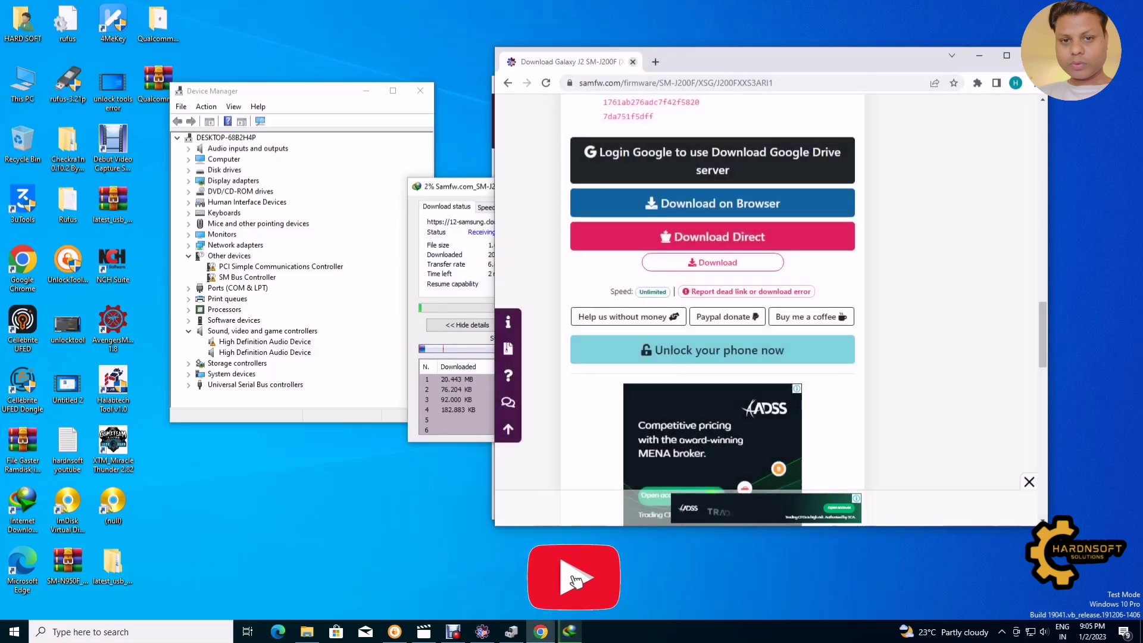
Step: Minimise the browser and arrange Device Manager, SamFw Tool and the download window so that all can be monitored
click(979, 55)
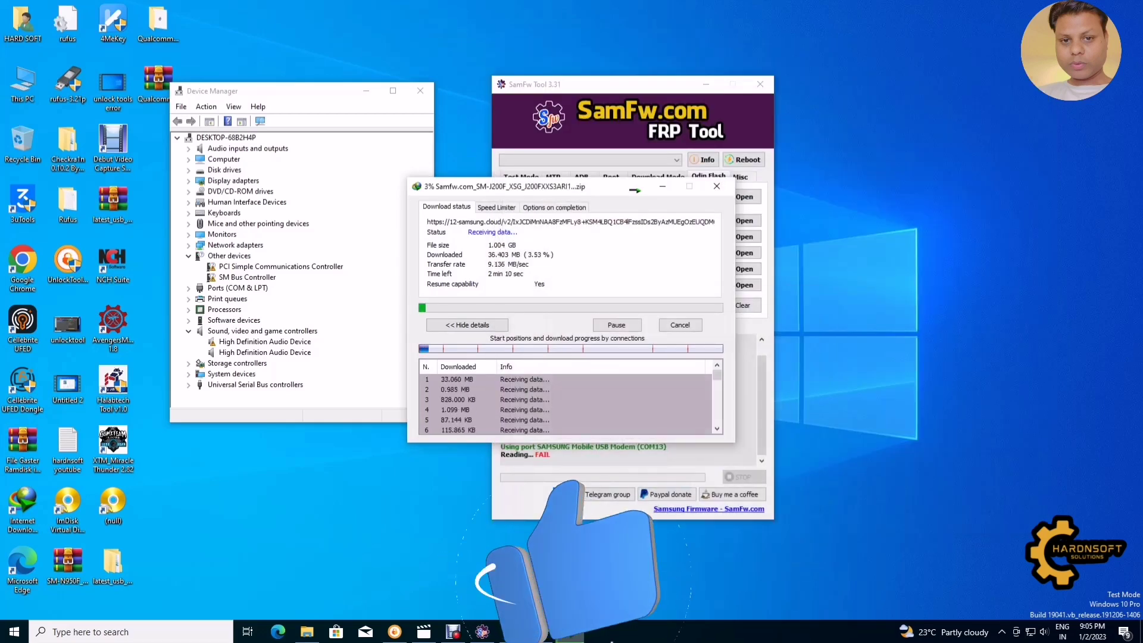
drag(572, 194, 627, 206)
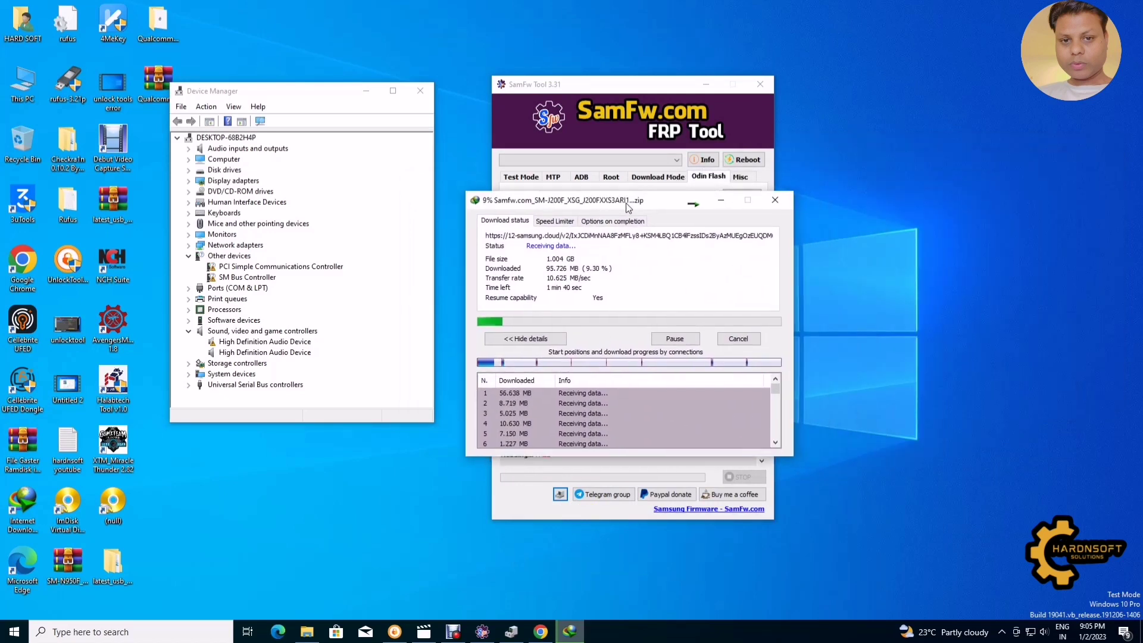
drag(290, 97, 121, 124)
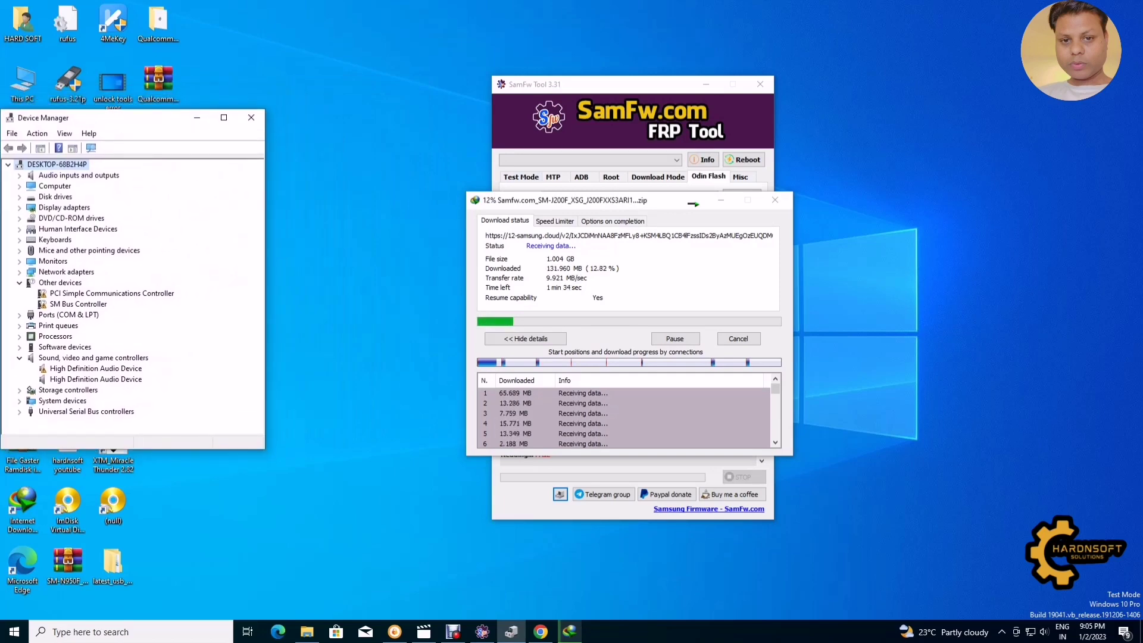
drag(693, 204, 638, 320)
drag(633, 91, 426, 90)
drag(613, 325, 484, 300)
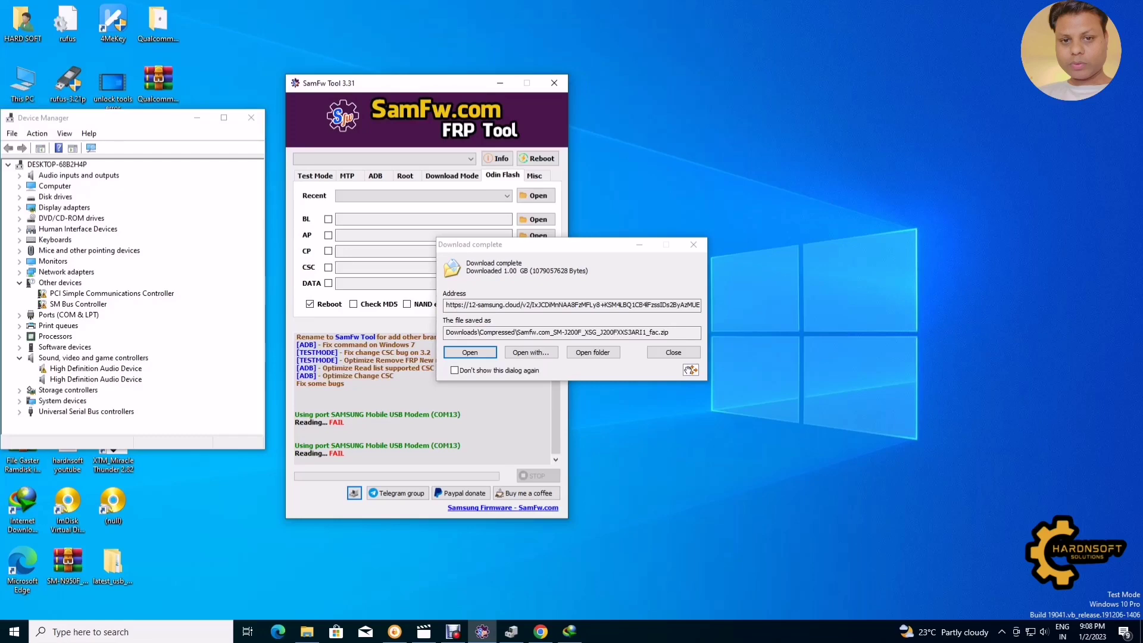
Step: Put the downloaded firmware archive on the desktop and extract it into the Samfw.com_SM-J200F_XSG_J200FXXS3ARI1_fac folder
click(592, 352)
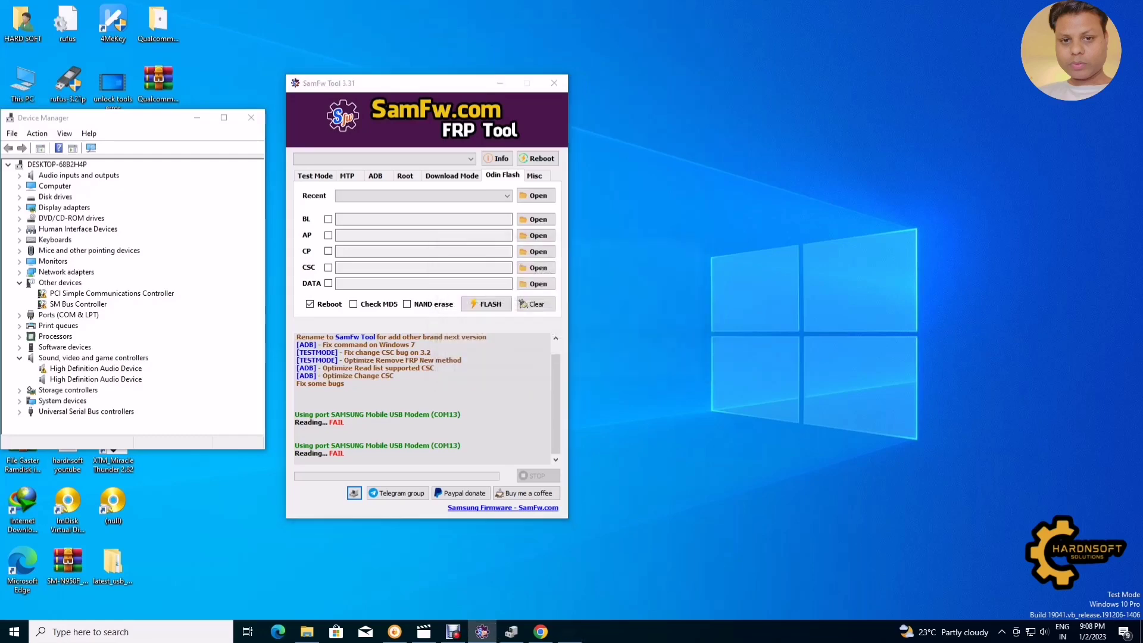
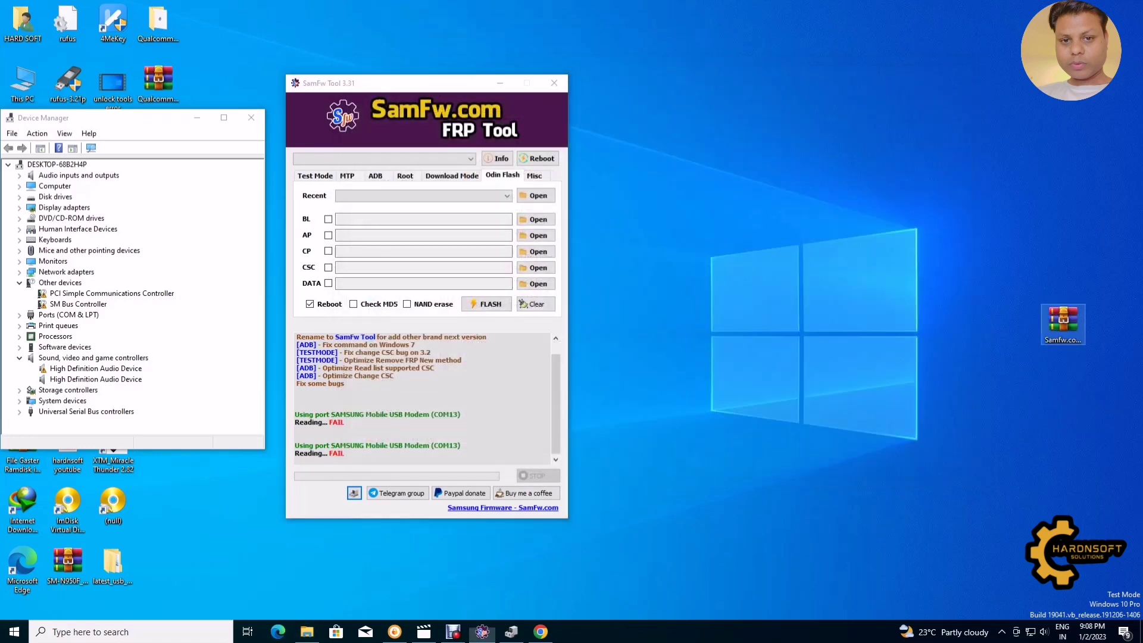
right_click(1063, 331)
click(893, 408)
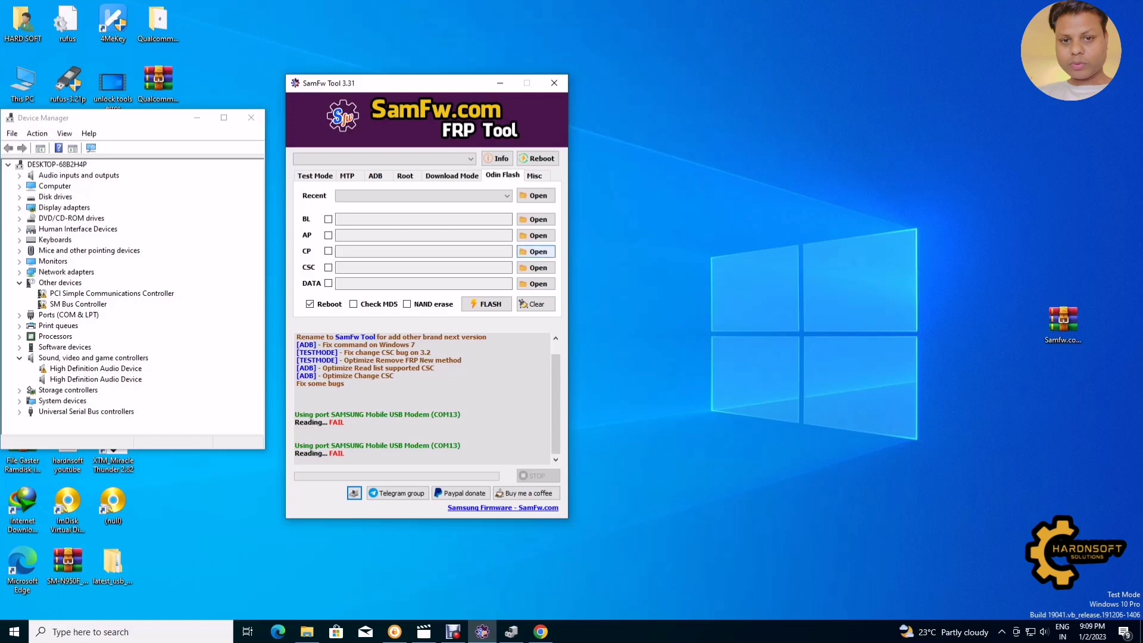
Step: Load the BL_J200FXXS3ARI1 file from the extracted desktop firmware folder into the BL slot for Odin flashing
click(536, 219)
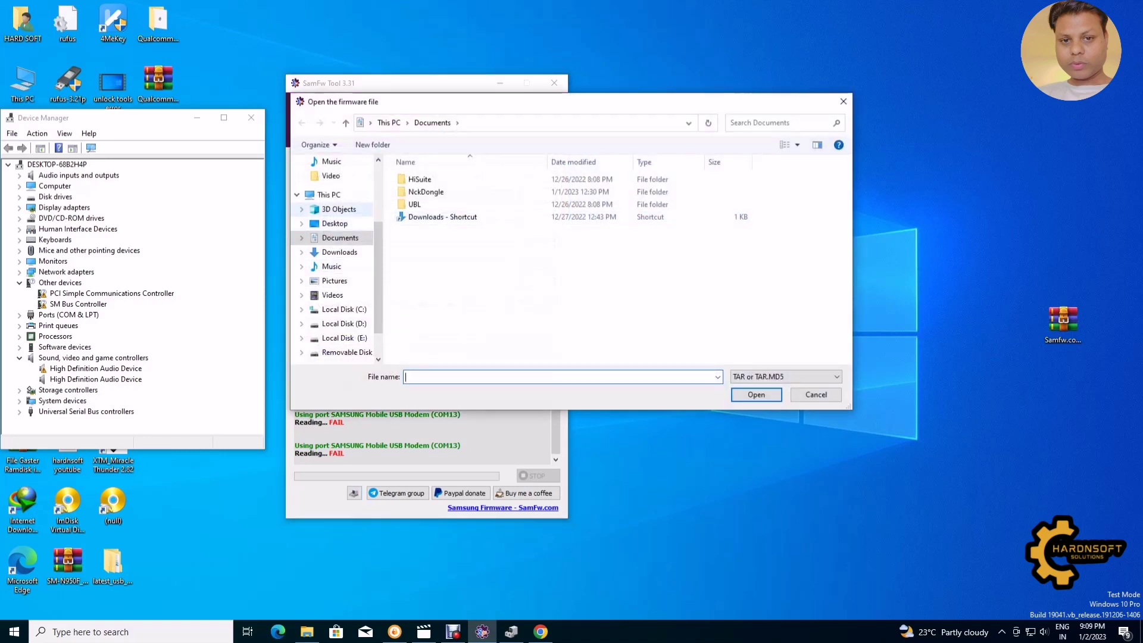
click(334, 223)
double_click(688, 197)
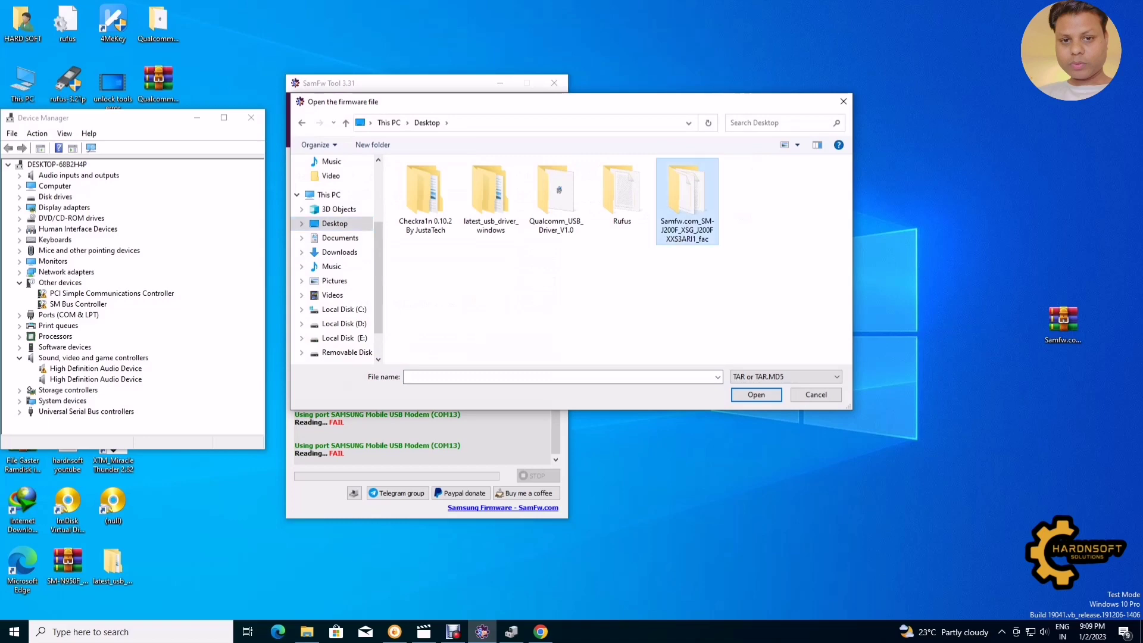
double_click(453, 192)
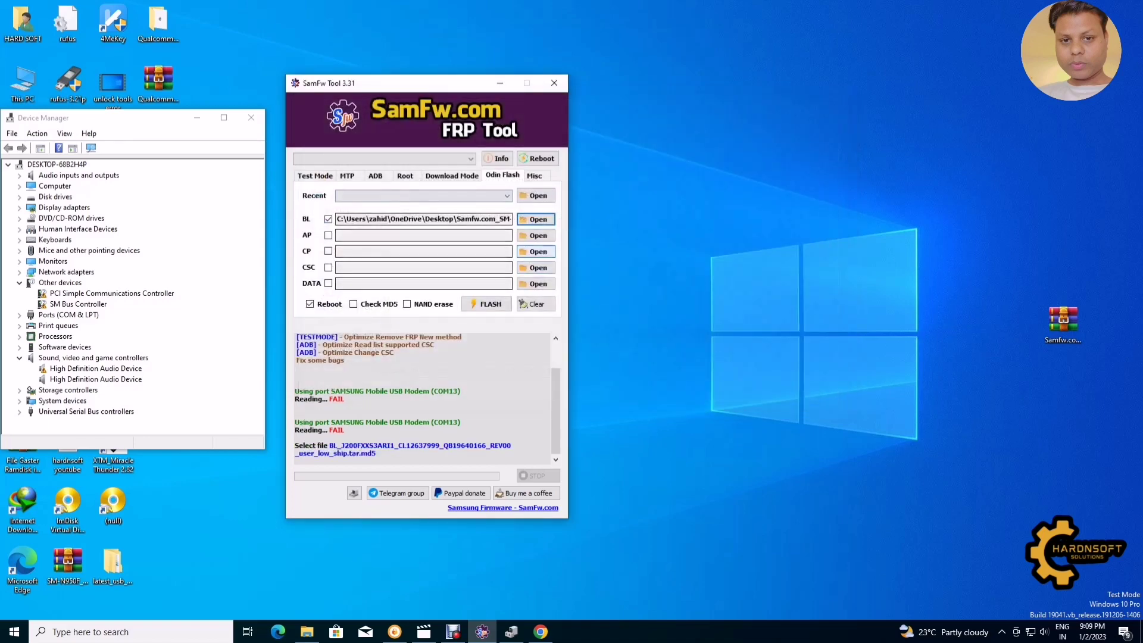
Step: Load the AP_J200FXXS3ARI1 file into the AP slot and the CP_J200FXXU3AQE1 file into the CP slot
click(537, 235)
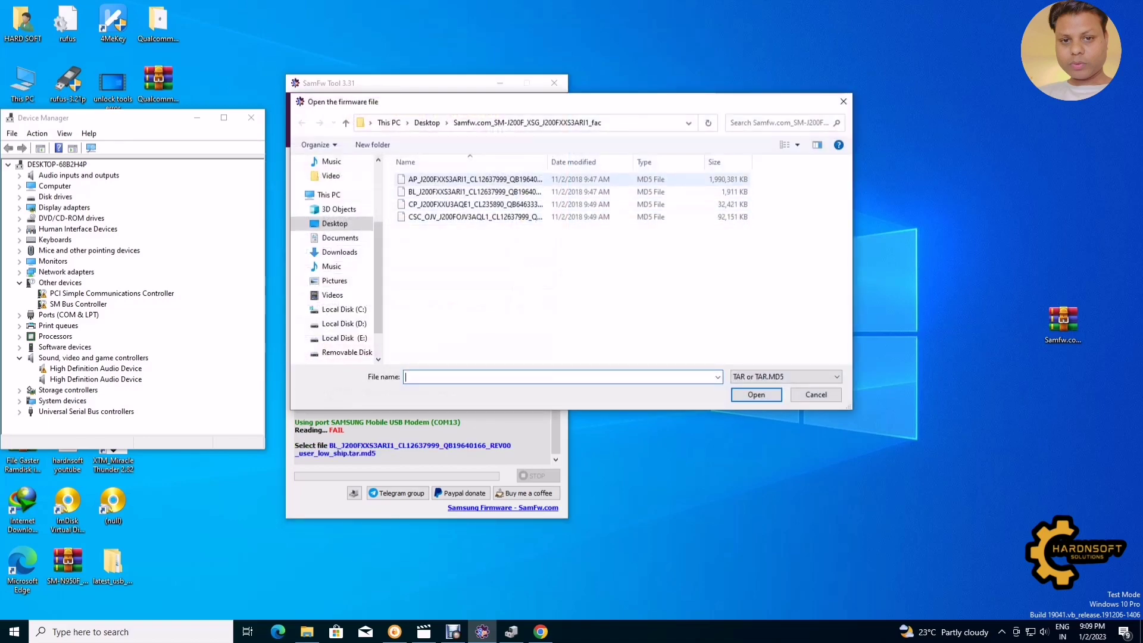
click(475, 179)
key(Return)
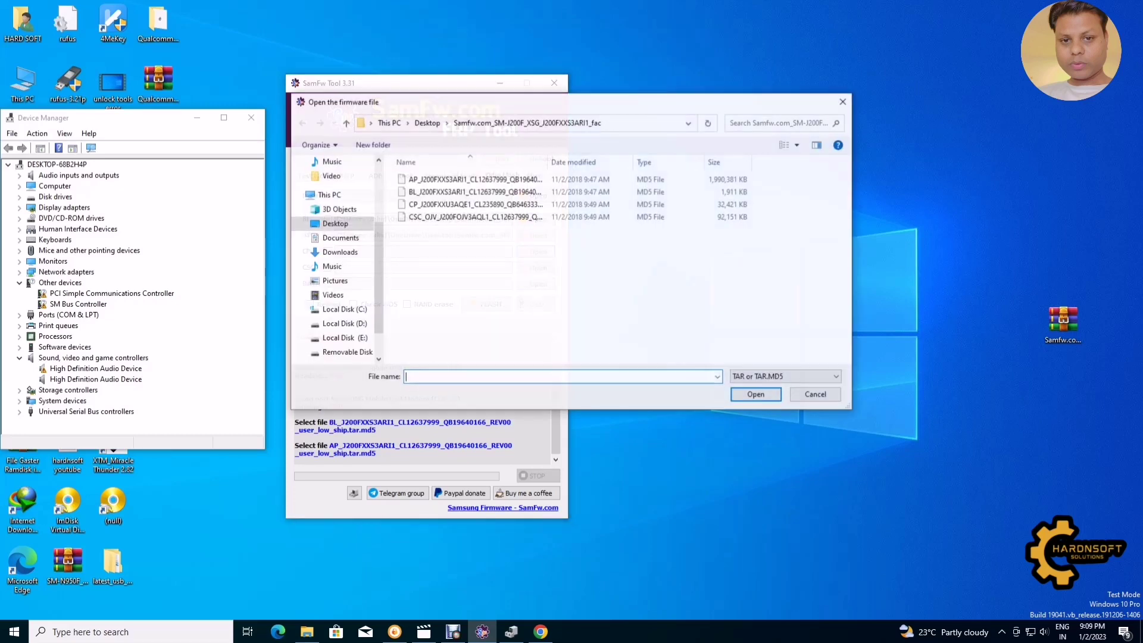
click(475, 205)
key(Return)
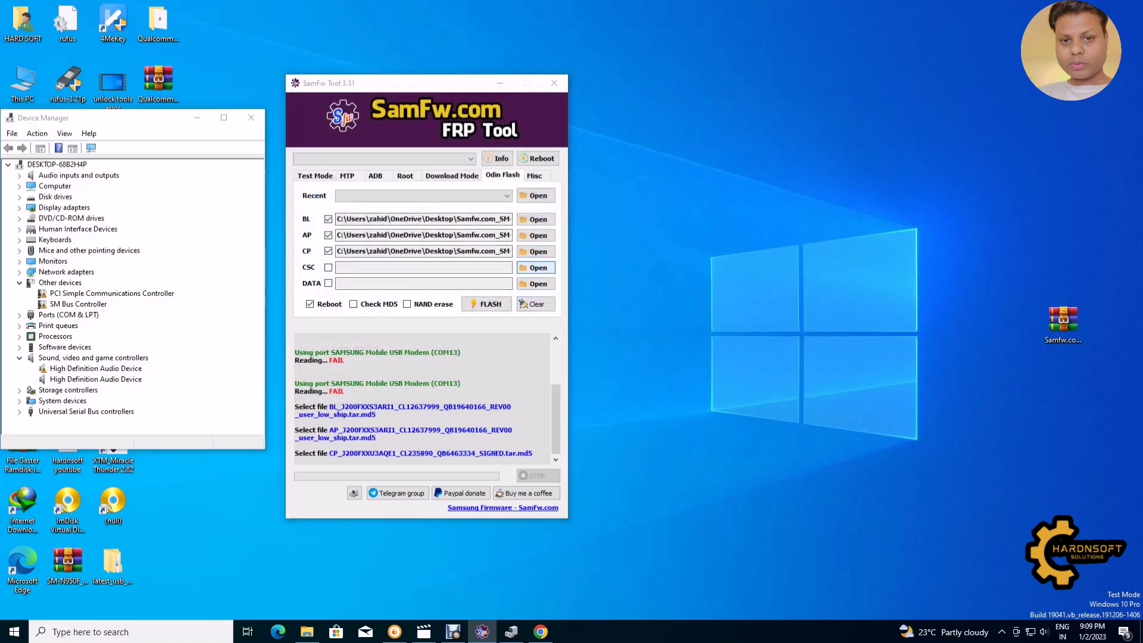
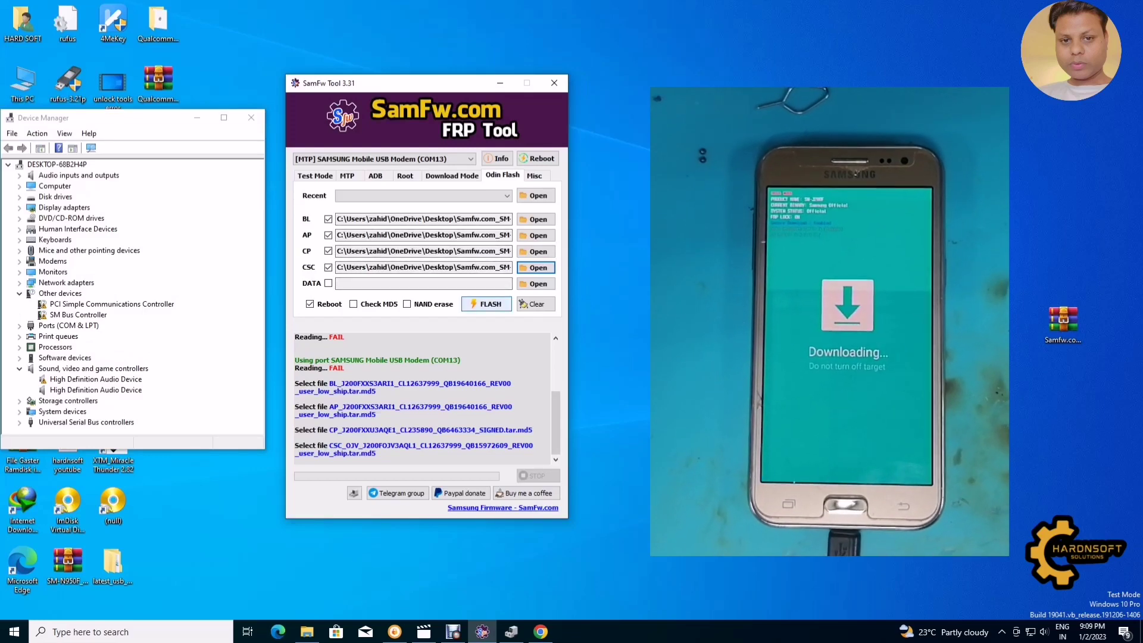
Step: Flash the loaded BL, AP, CP and CSC files to the phone connected in download mode
click(486, 304)
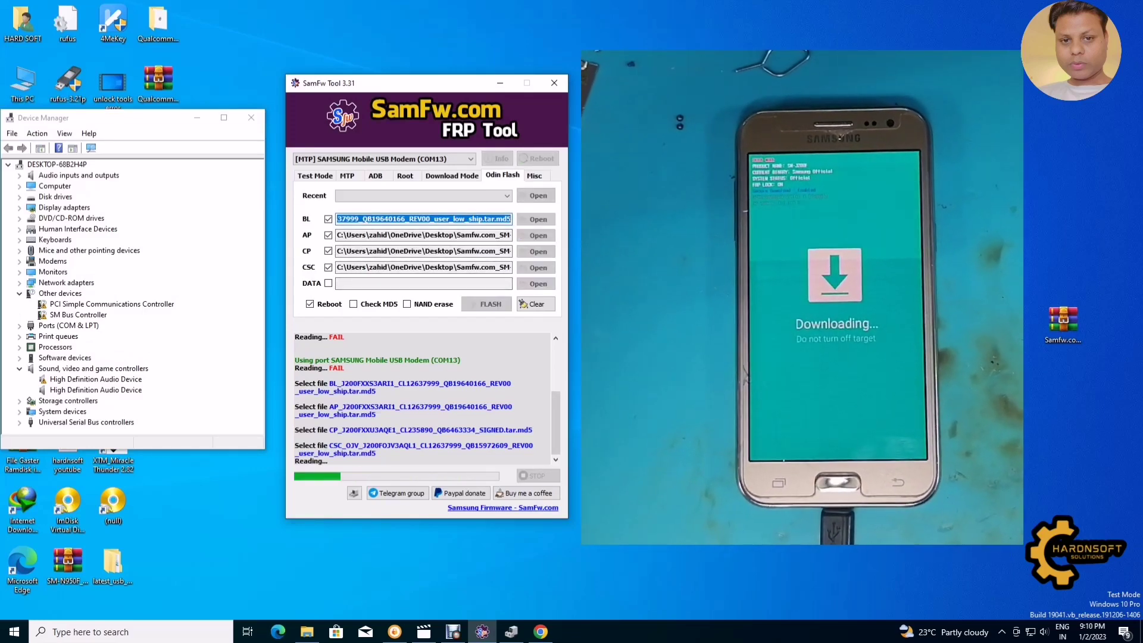
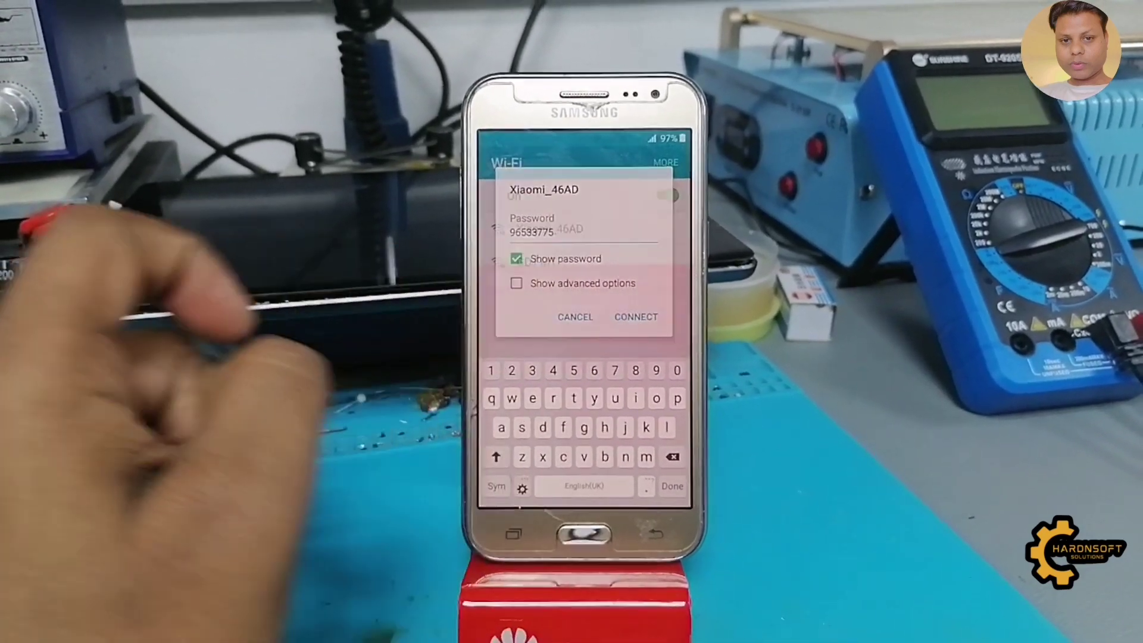
click(636, 318)
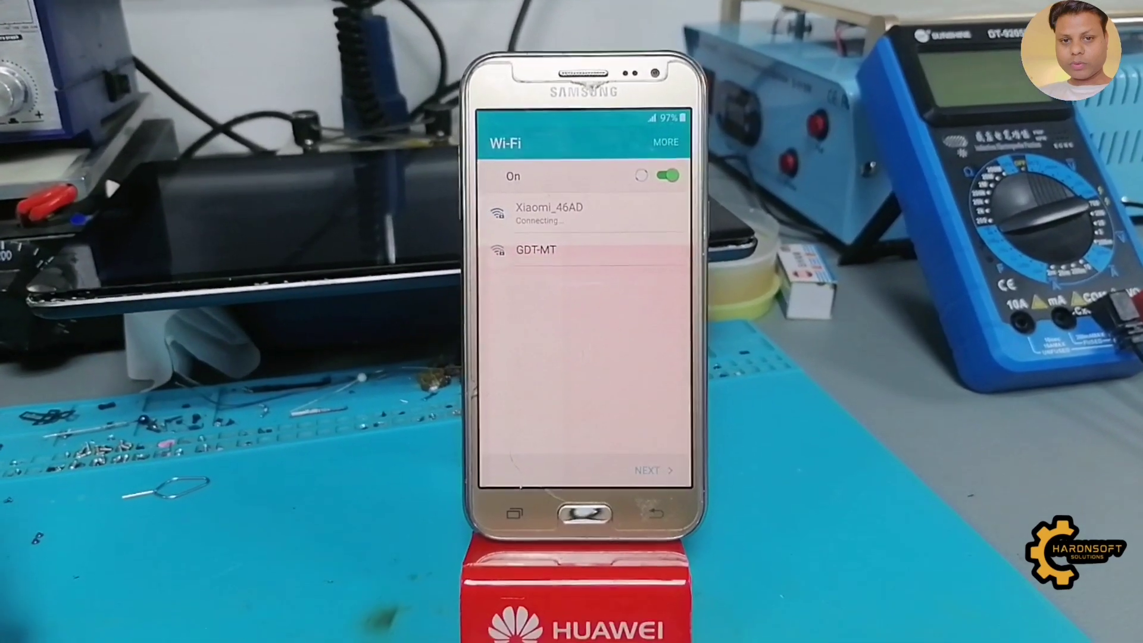